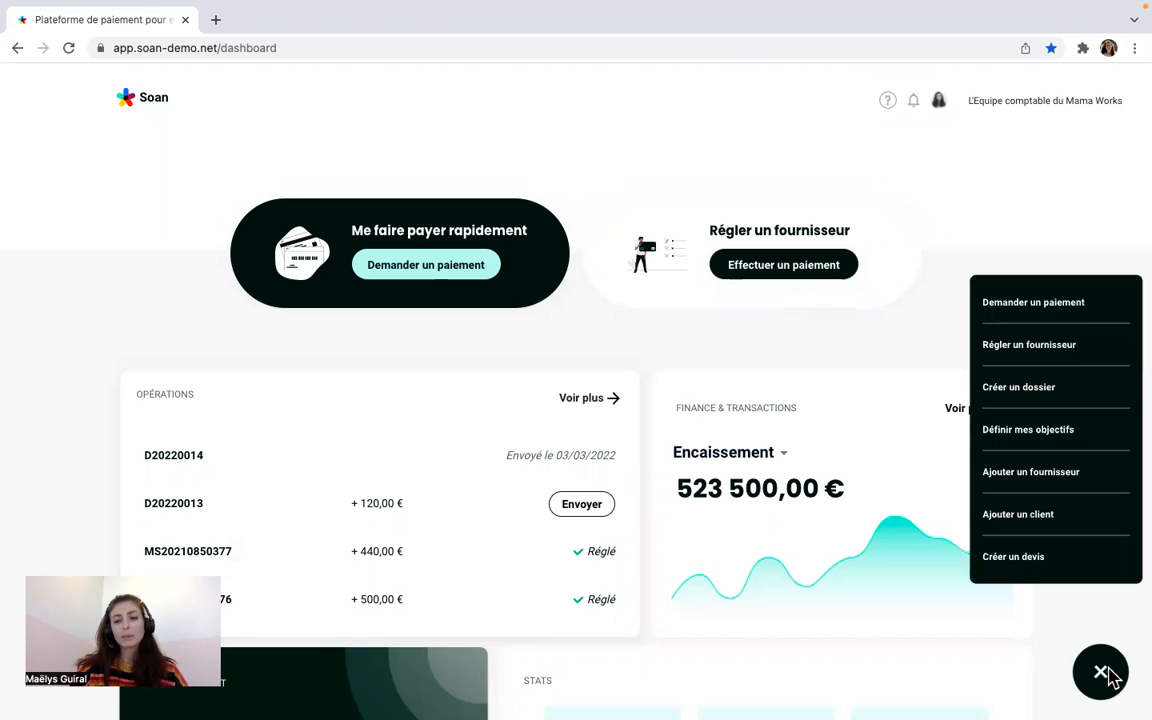
click(1049, 566)
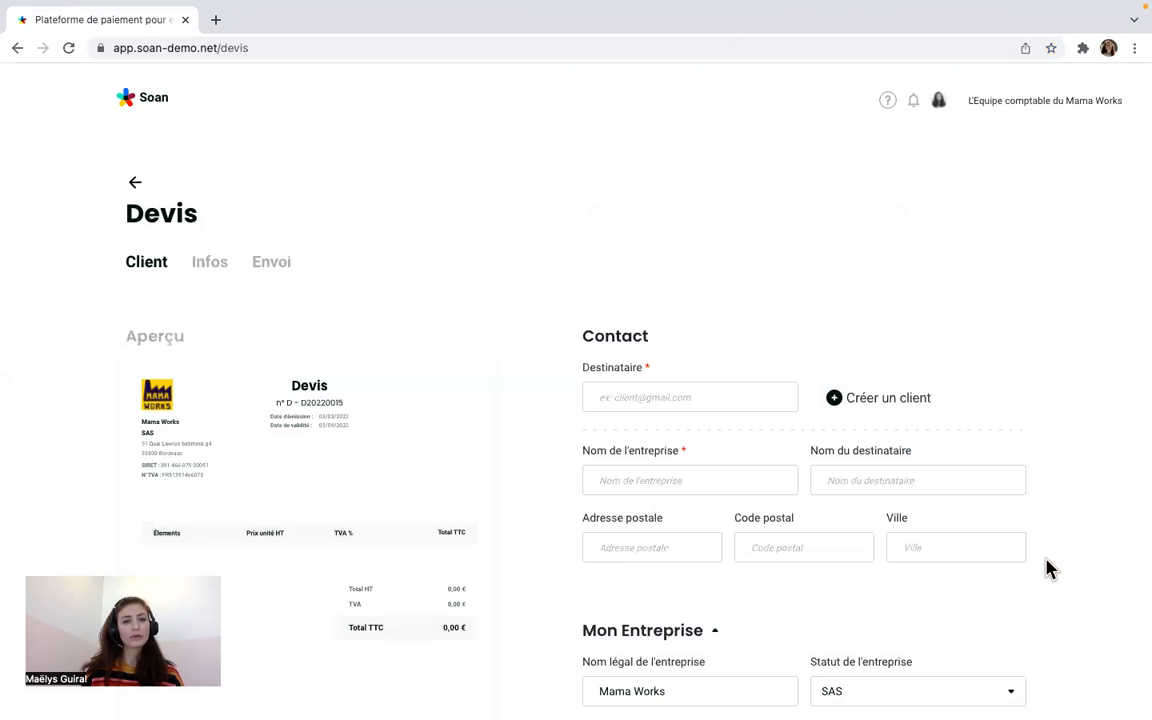
click(656, 395)
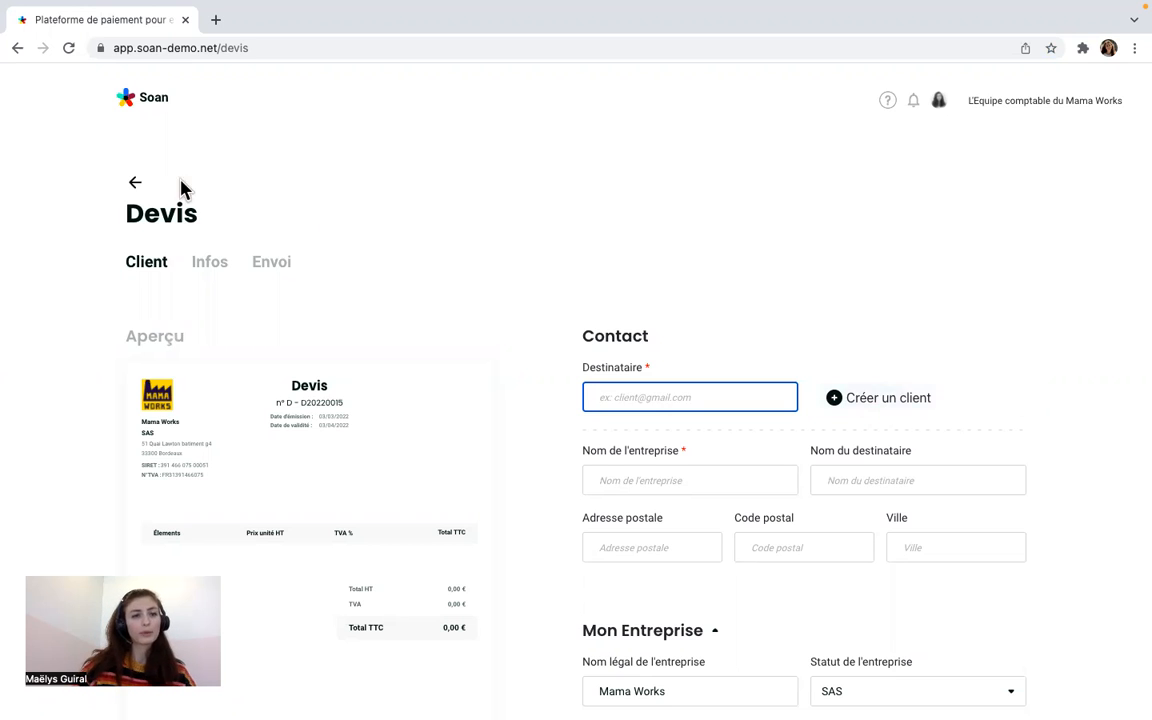
click(131, 186)
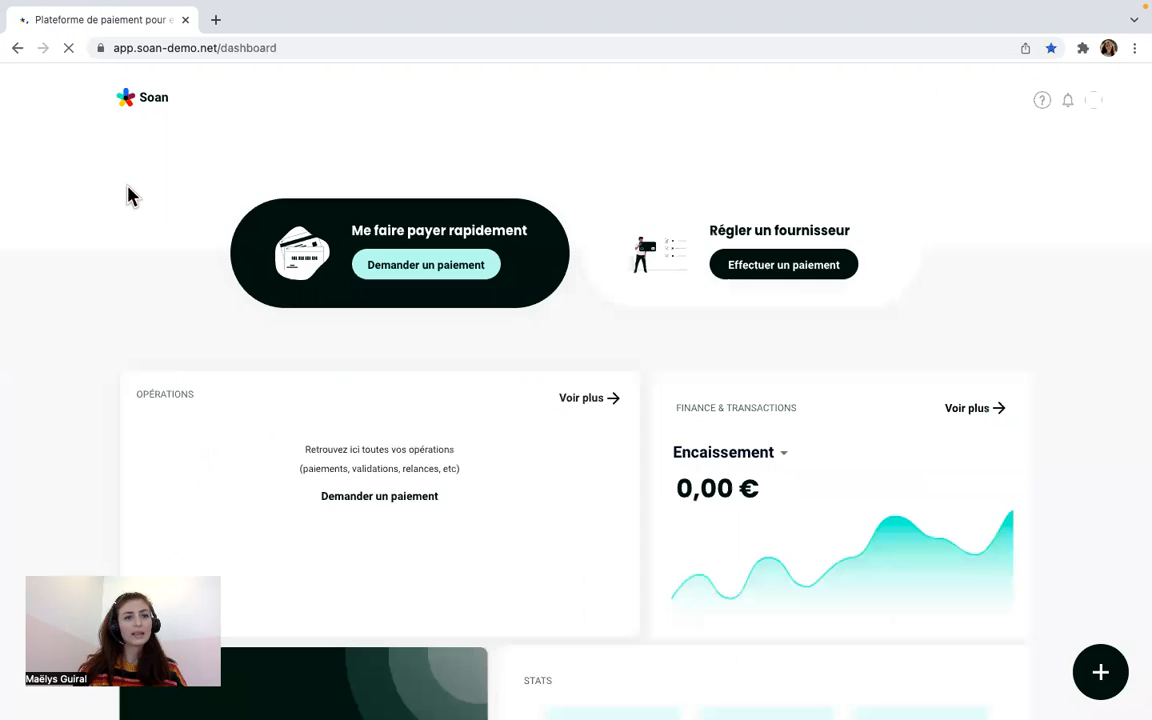
- Open the Rutronick SAS client record from the dashboard's client list and start a new quote for this client
scroll(393, 437, down, 5)
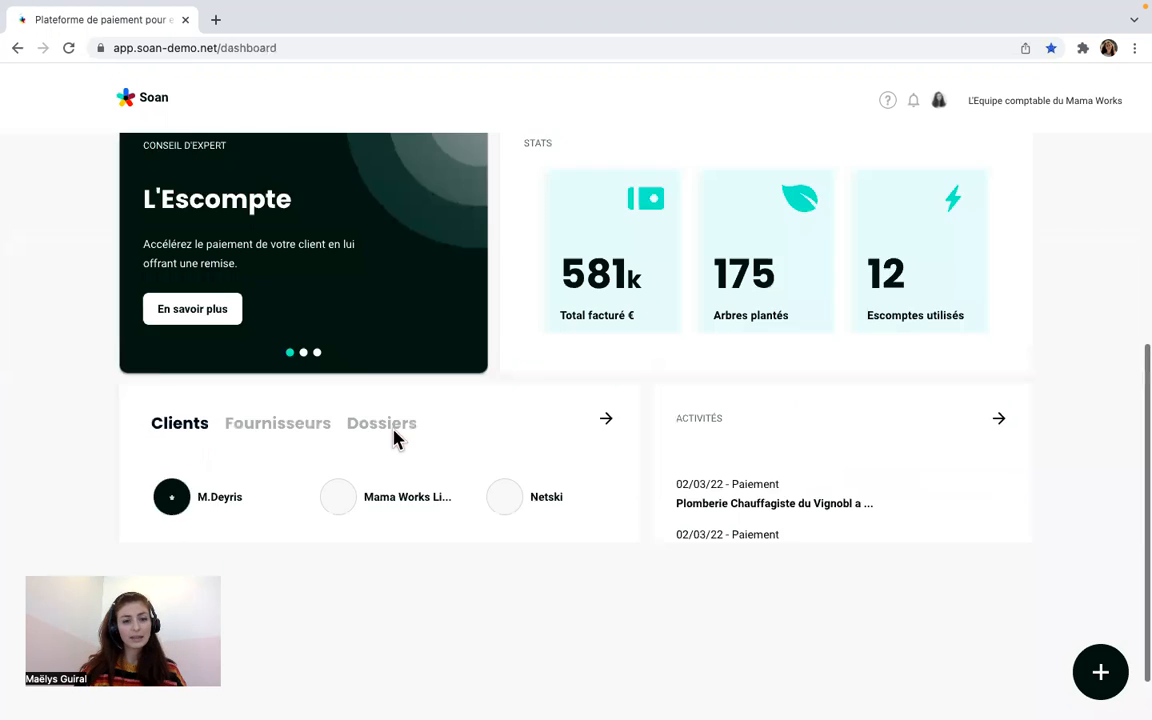
scroll(393, 437, down, 2)
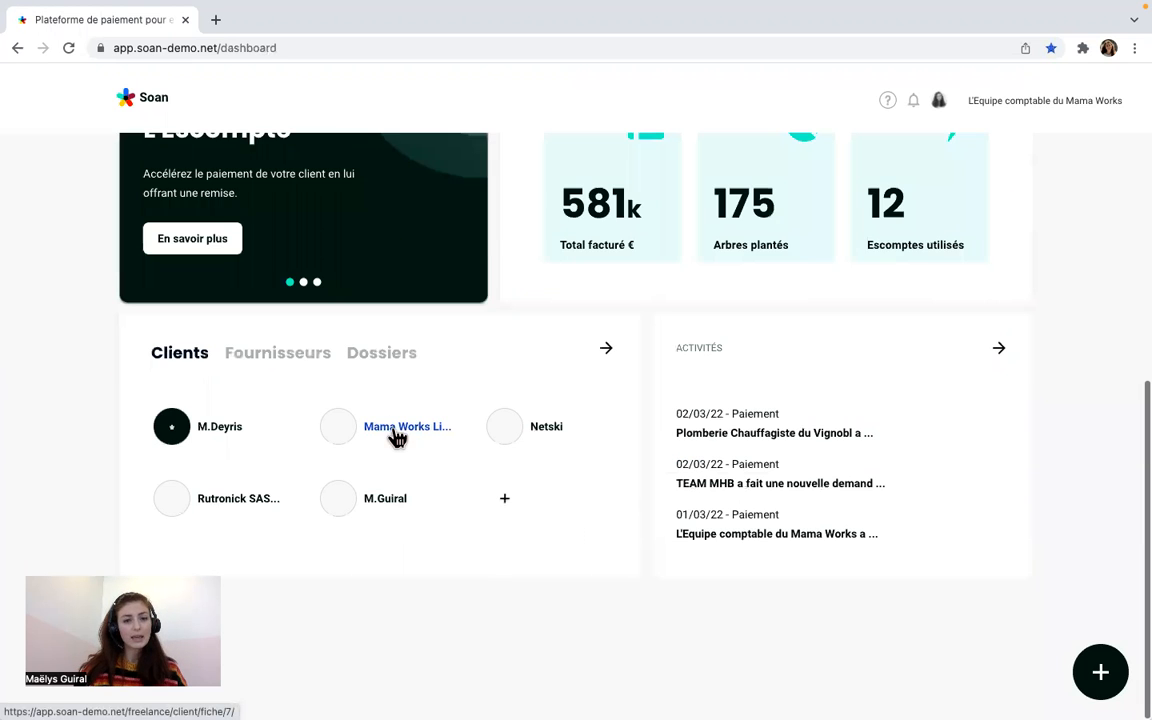
click(236, 500)
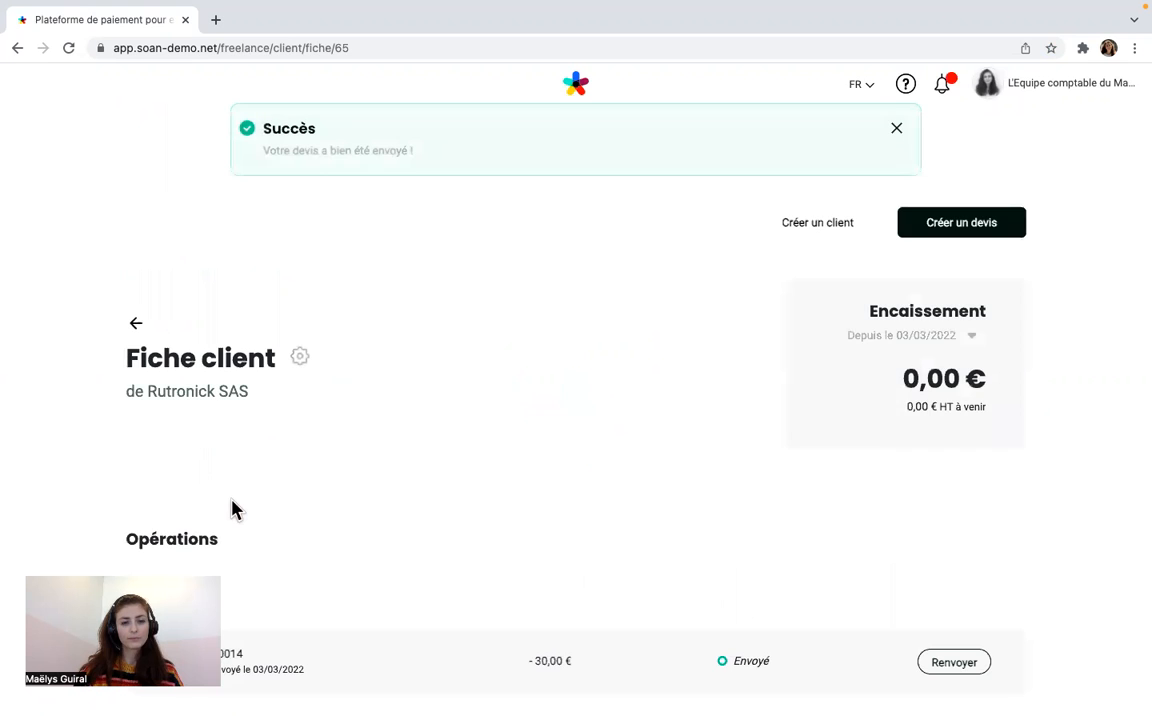
scroll(231, 508, down, 3)
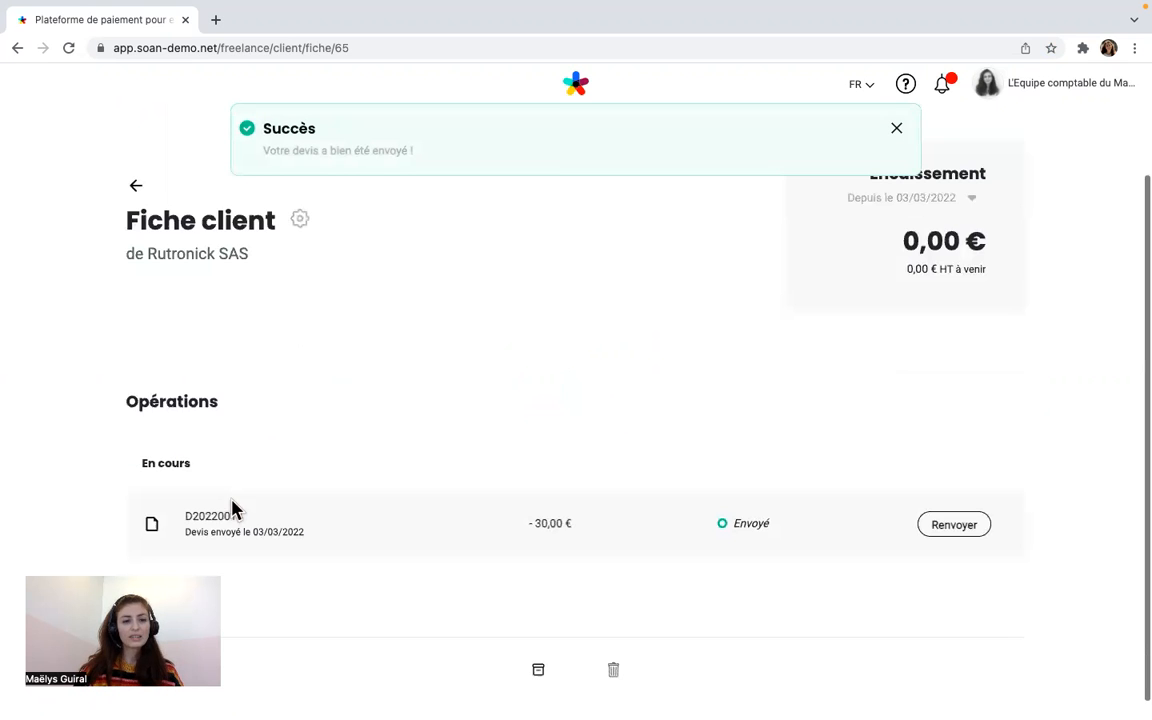
scroll(613, 437, up, 3)
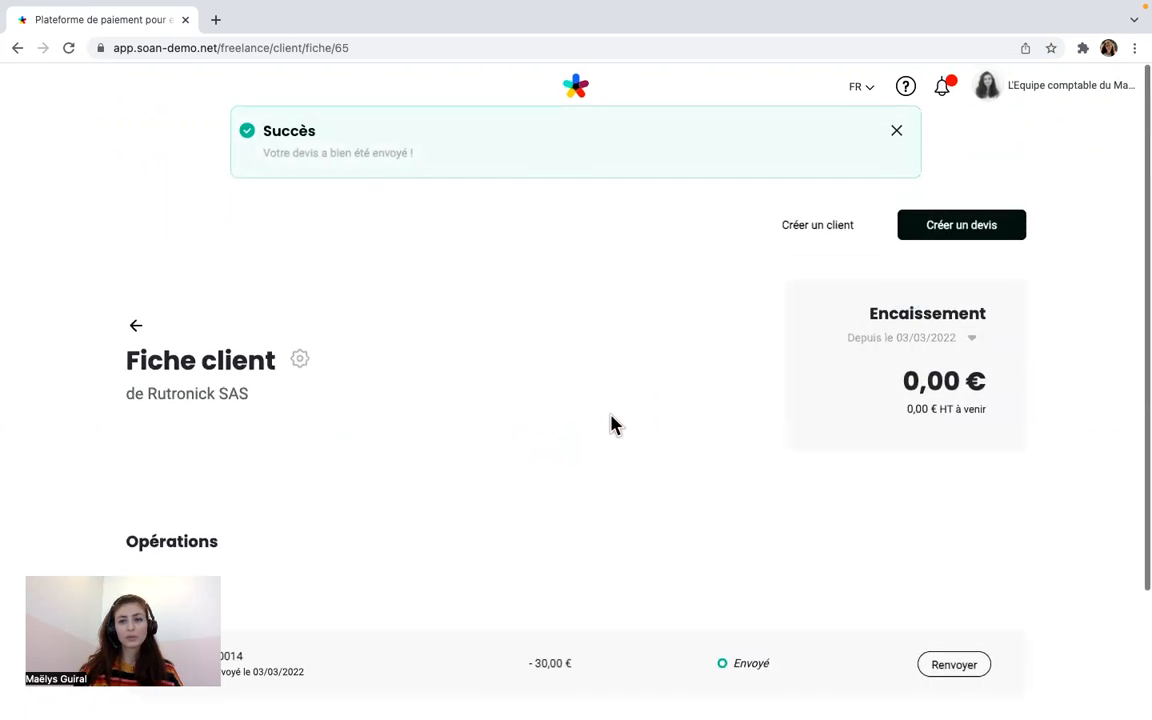
click(963, 223)
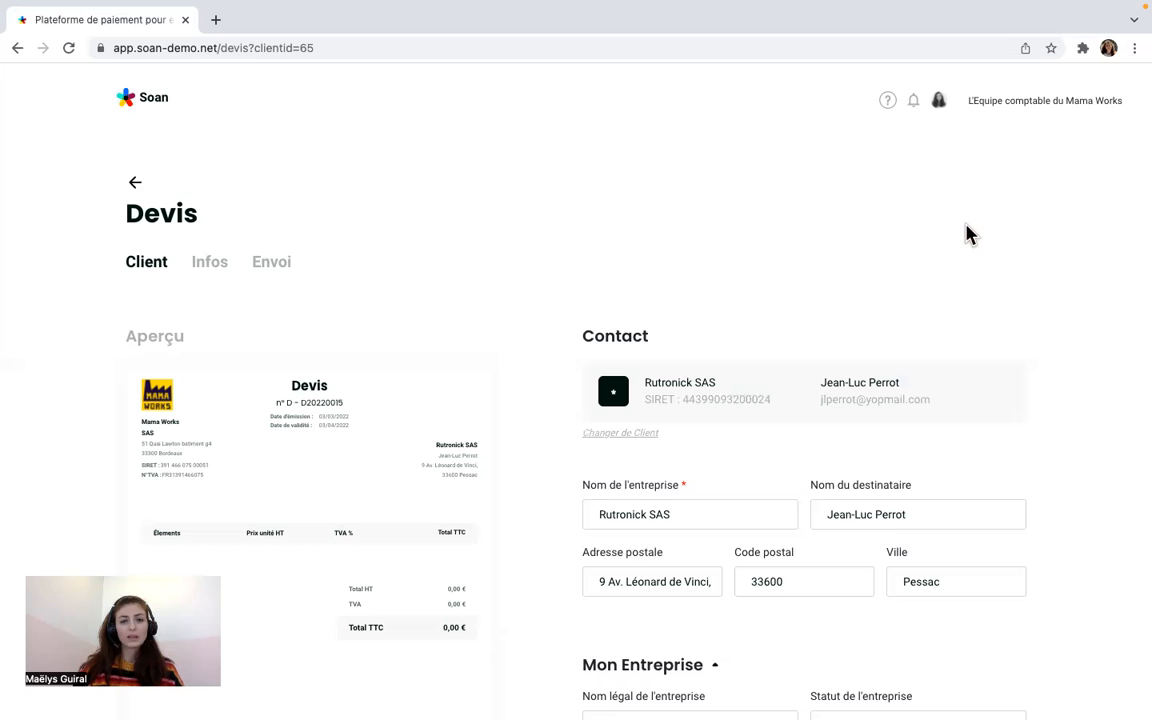
- Review the quote's prefilled contact, company details and payment conditions, and continue to the quote information stage
scroll(966, 233, down, 2)
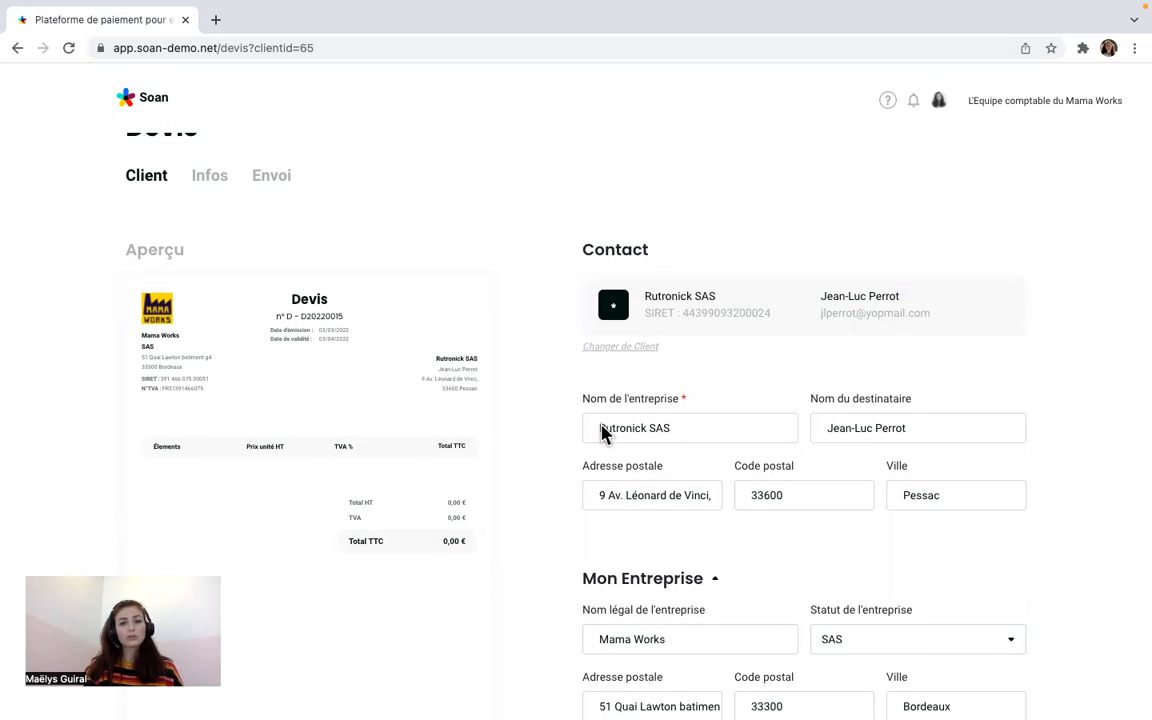
scroll(975, 455, down, 4)
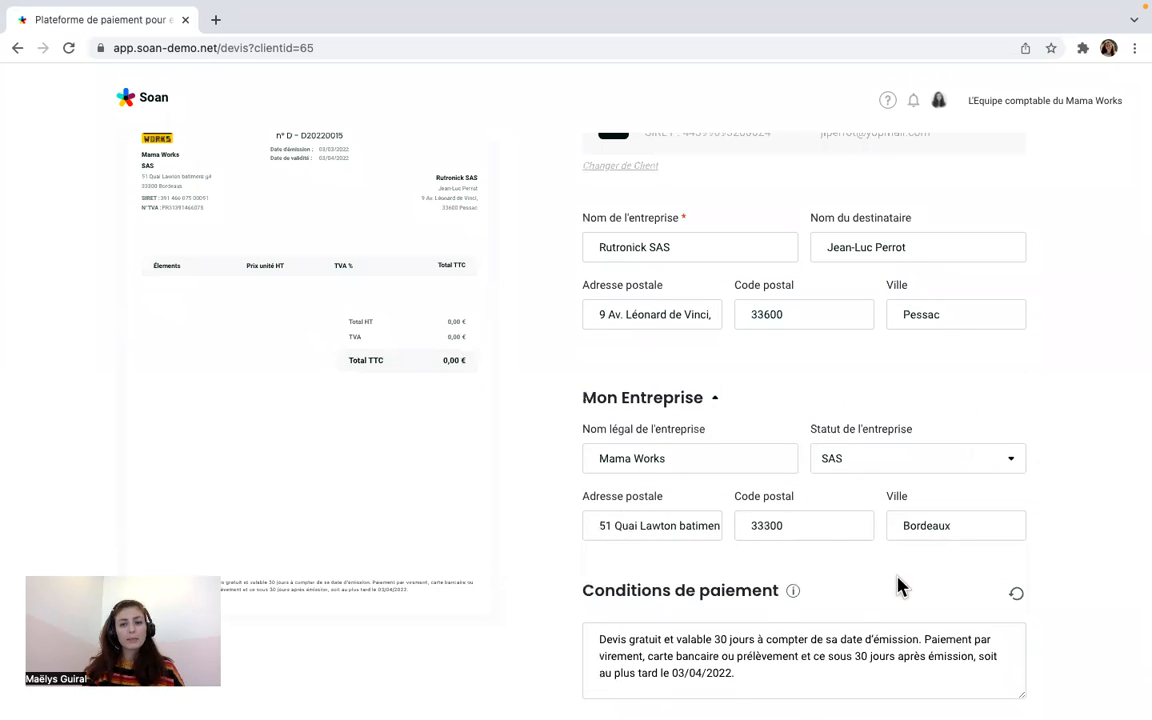
scroll(833, 620, down, 1)
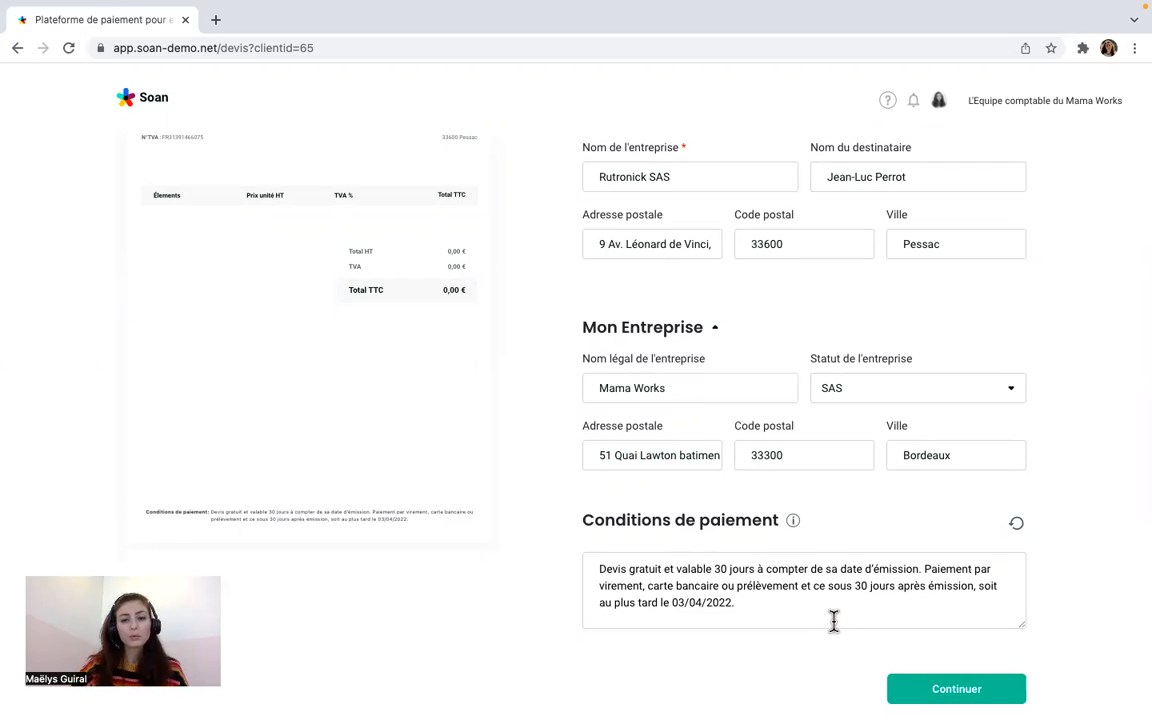
click(830, 609)
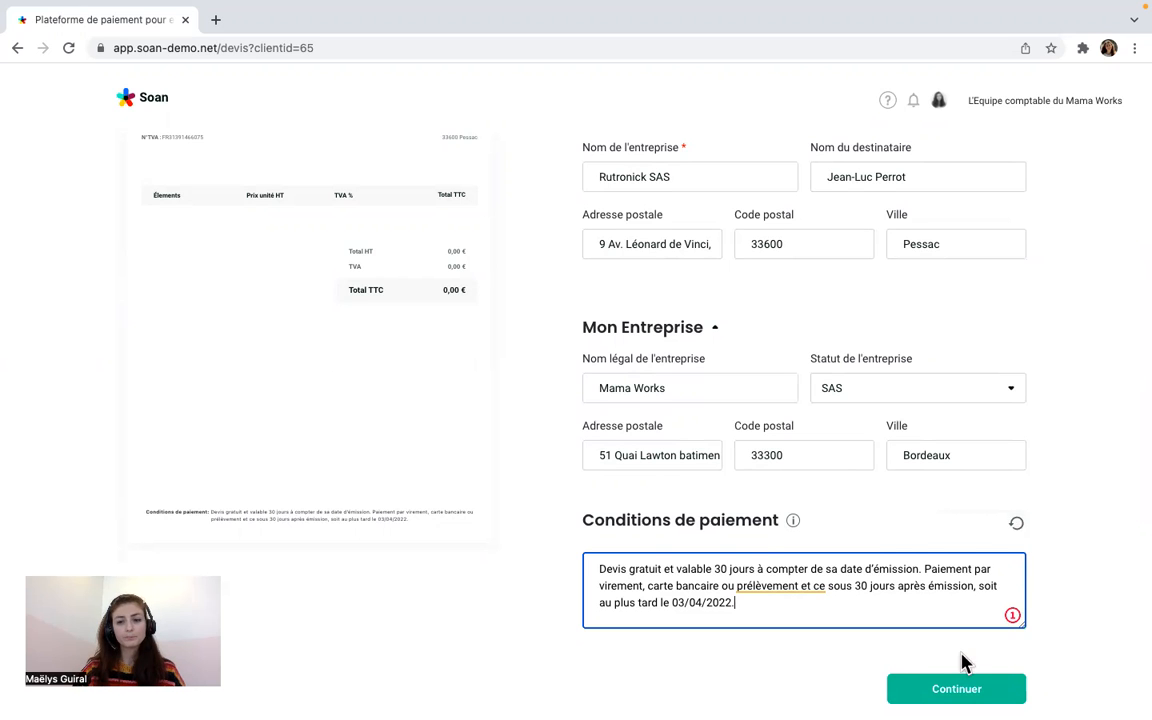
scroll(936, 424, up, 3)
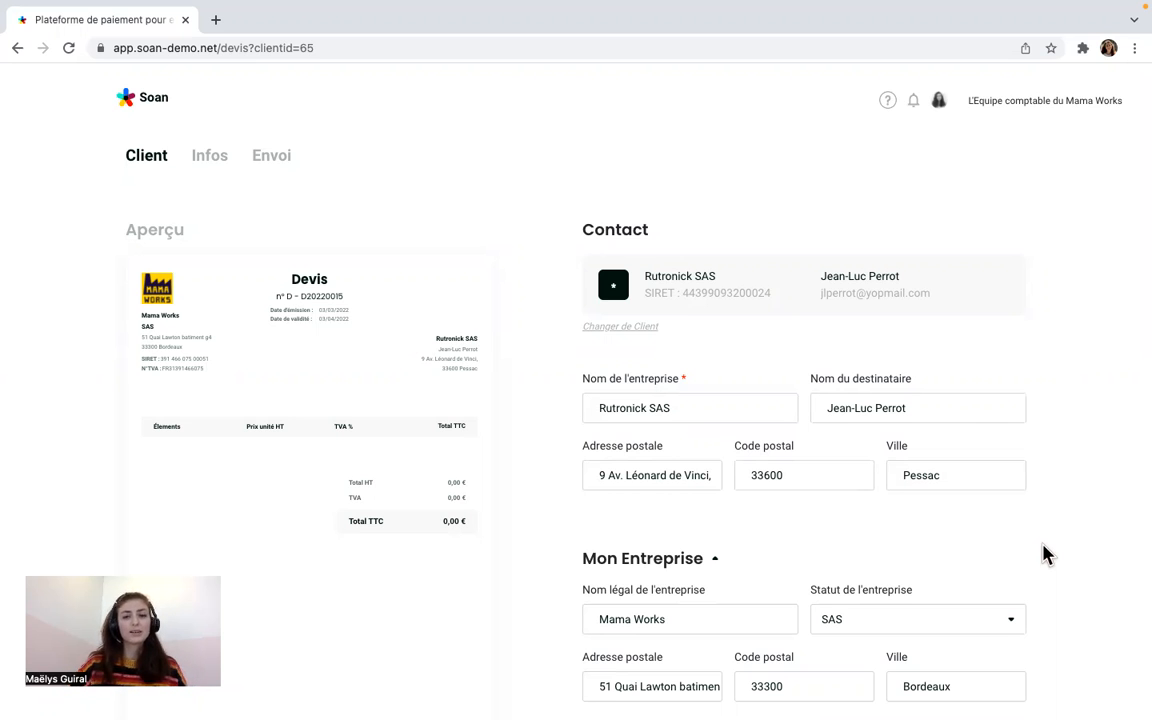
scroll(1042, 553, down, 4)
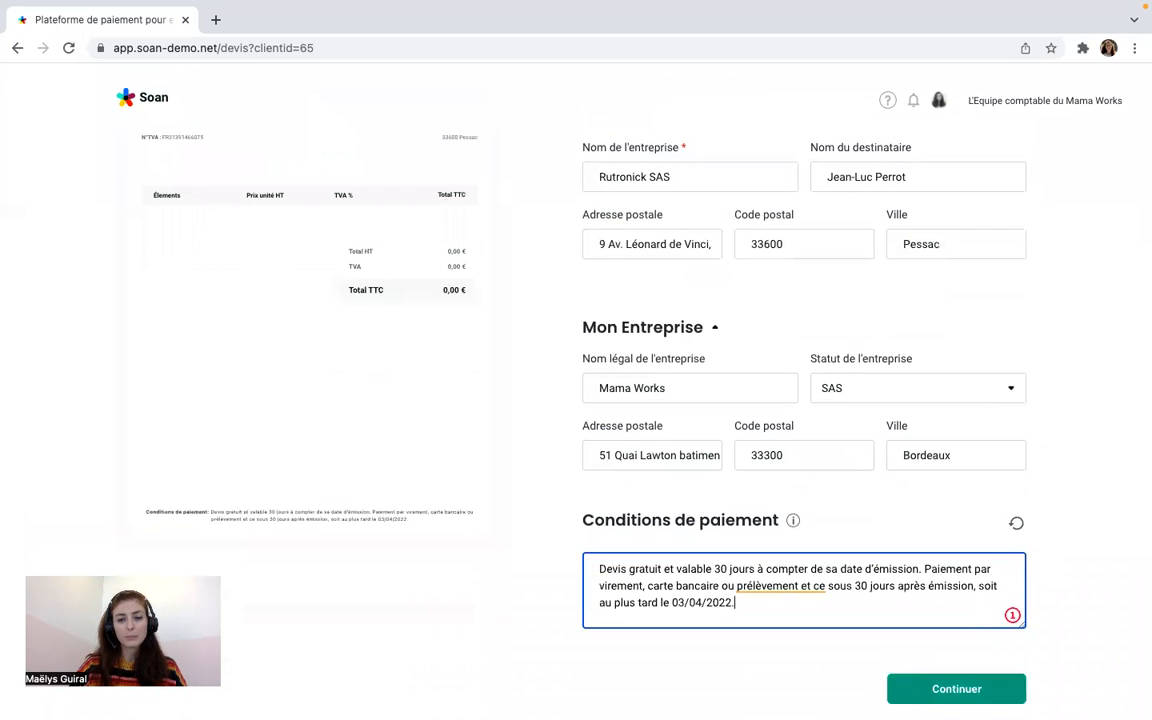
click(956, 689)
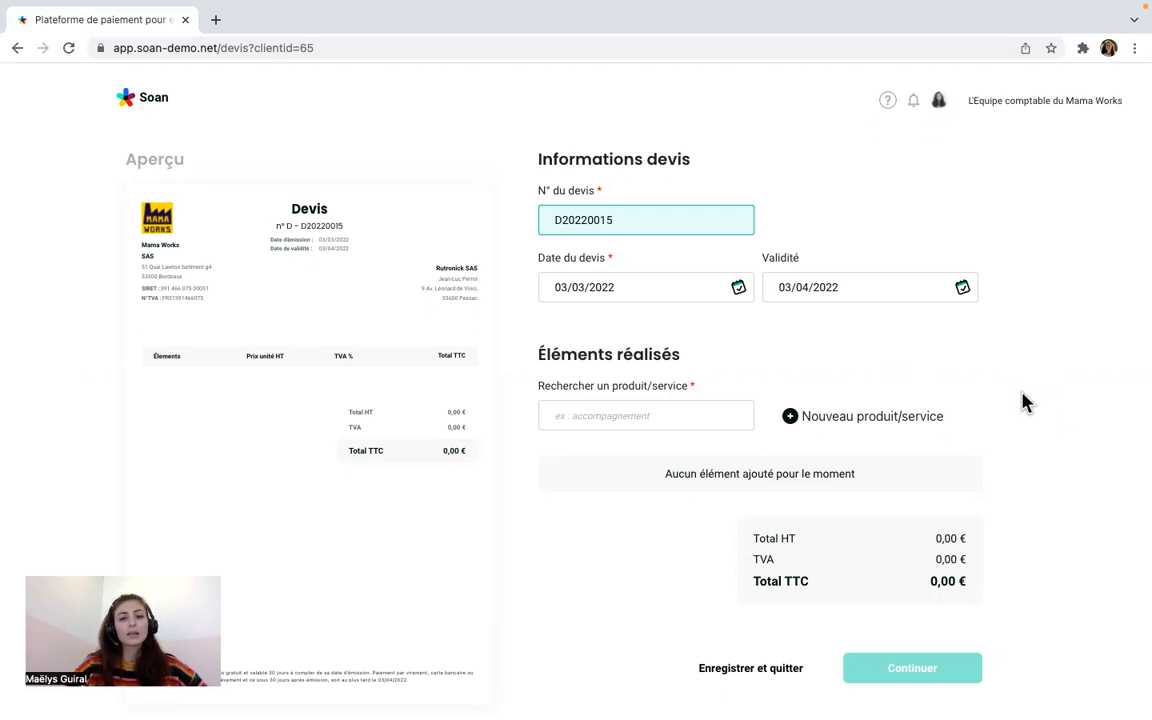
- Search the catalogue for products starting with 0 and add the 05 Conseil service to the quote
click(627, 403)
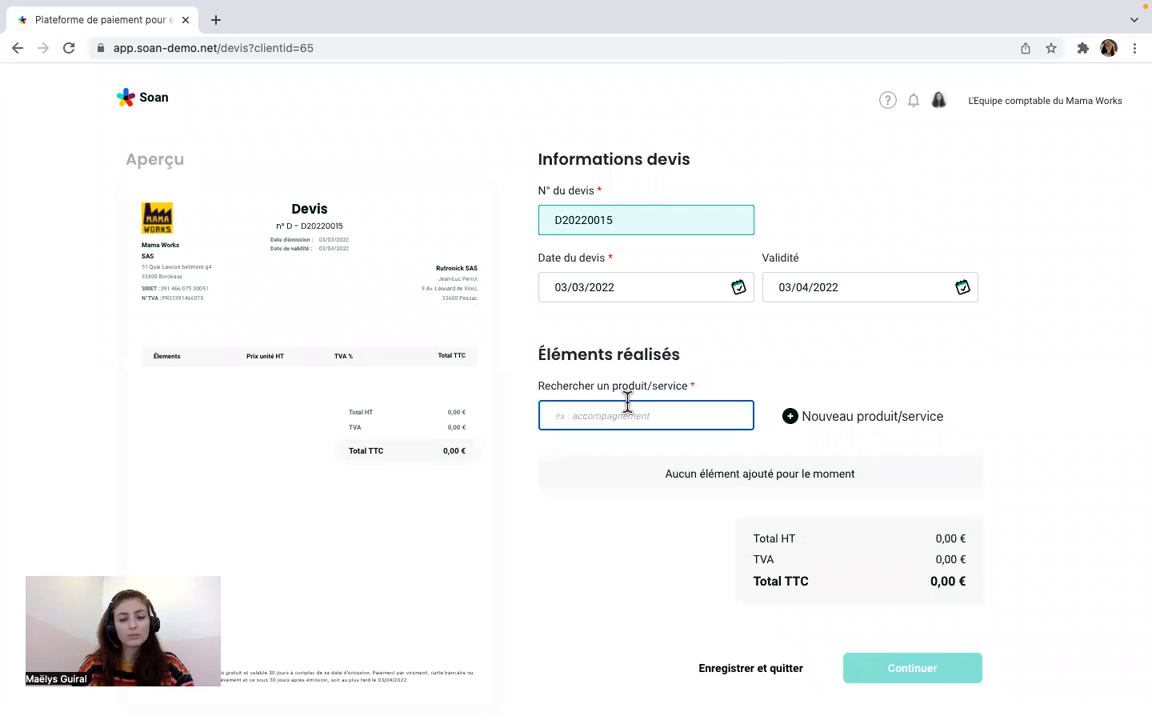
text(01)
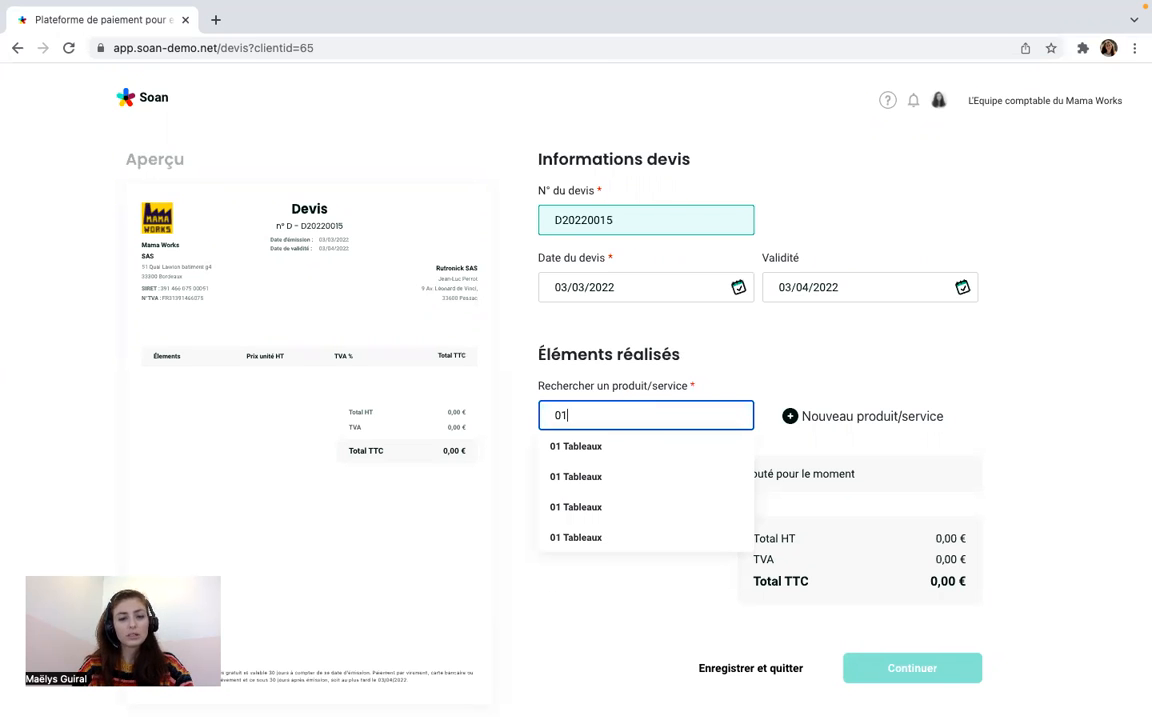
key(BackSpace)
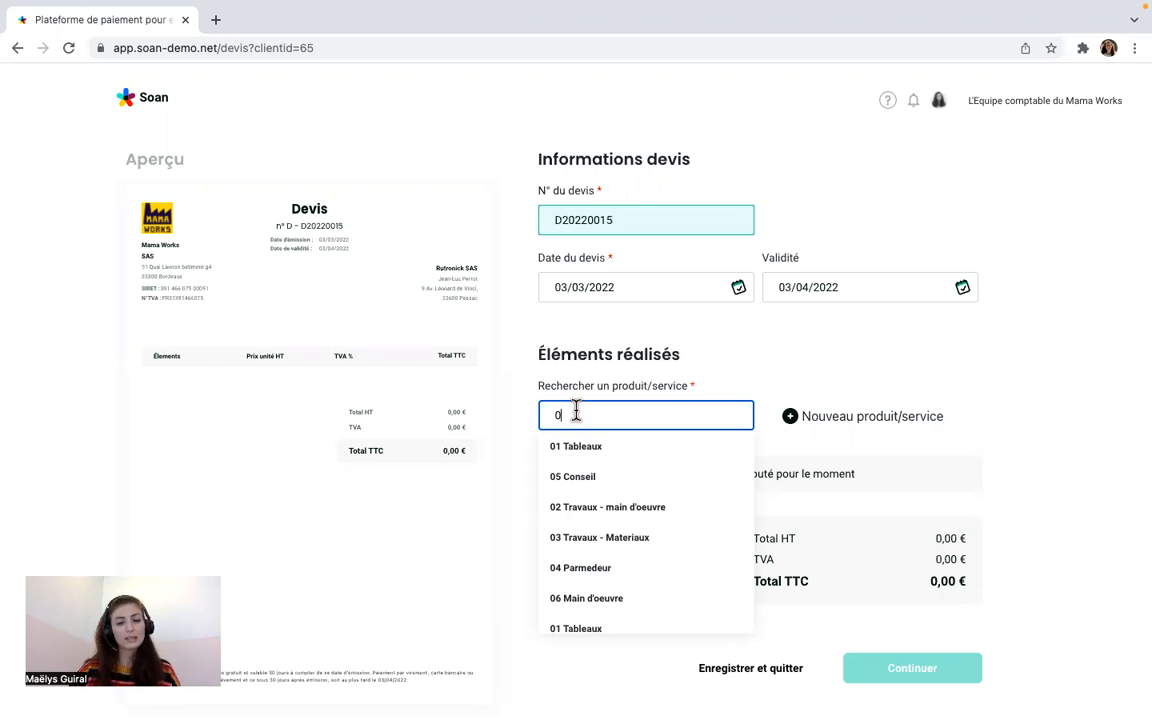
click(590, 488)
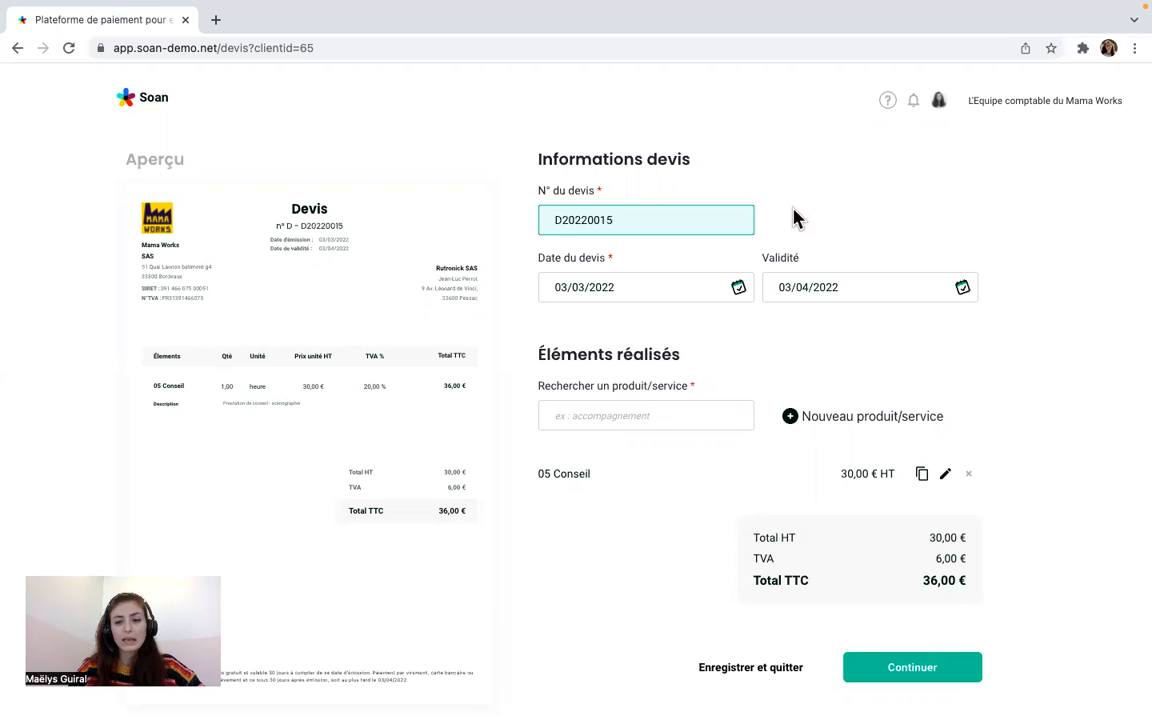
- Edit the 05 Conseil item to apply a discount of 5 € and save the change
click(943, 474)
click(606, 423)
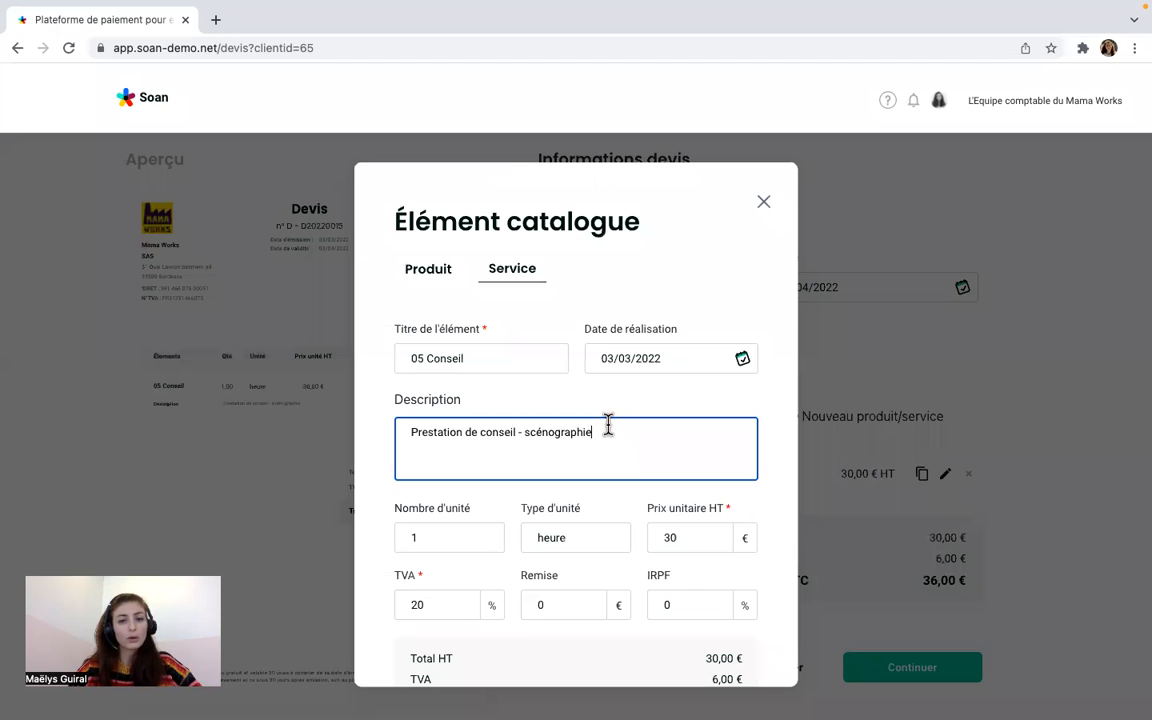
scroll(607, 424, down, 2)
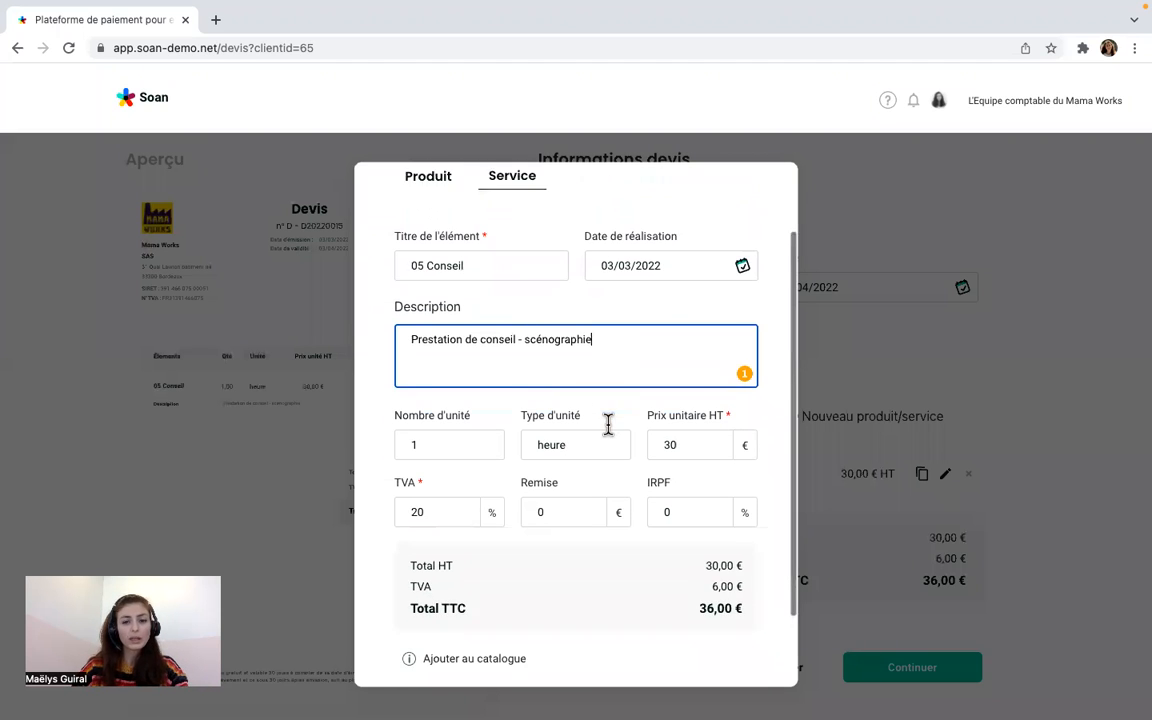
click(569, 499)
key(BackSpace)
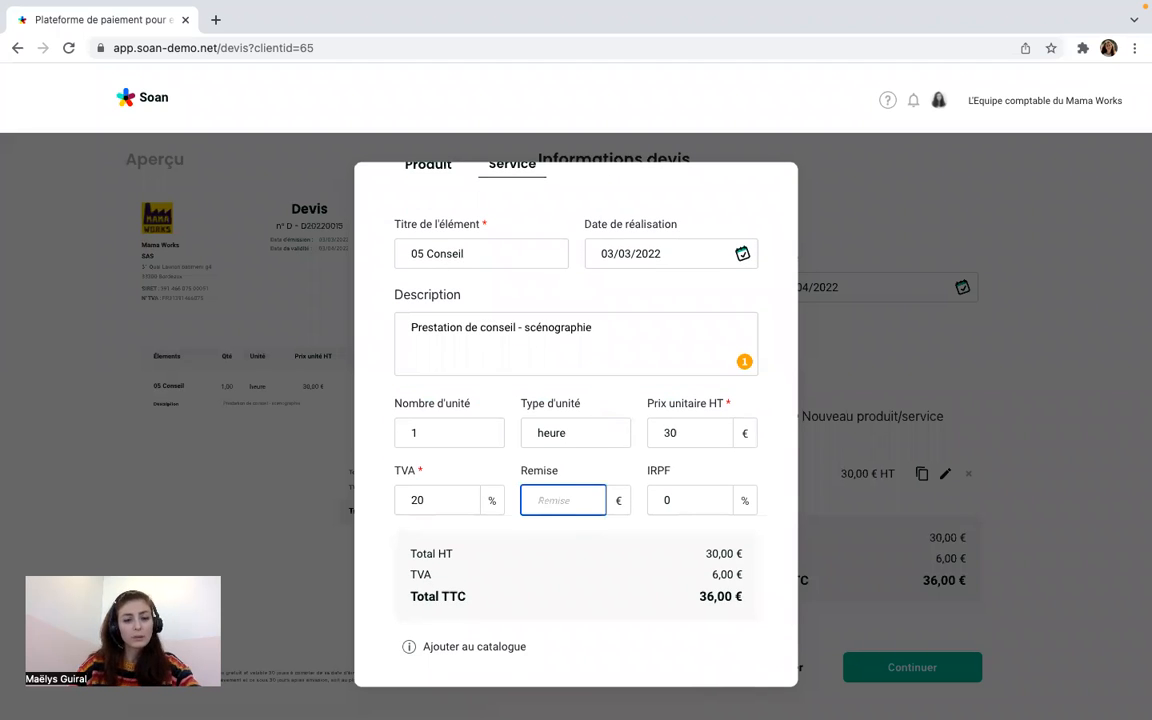
text(5)
scroll(750, 535, down, 2)
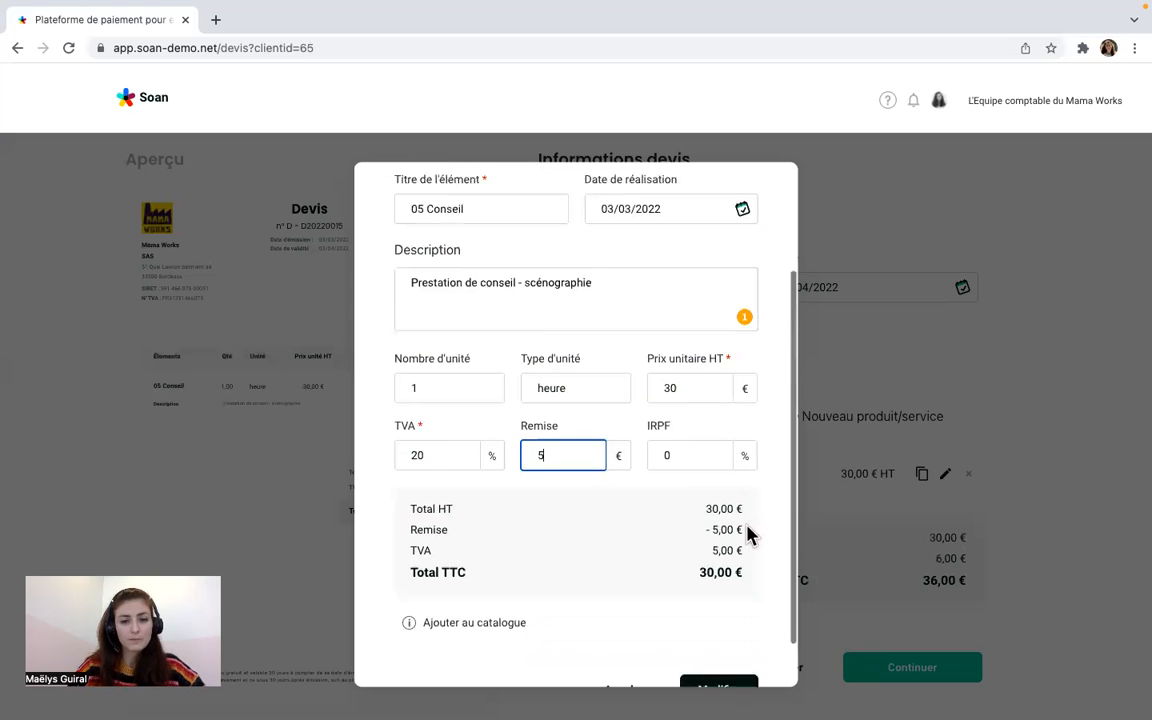
click(725, 641)
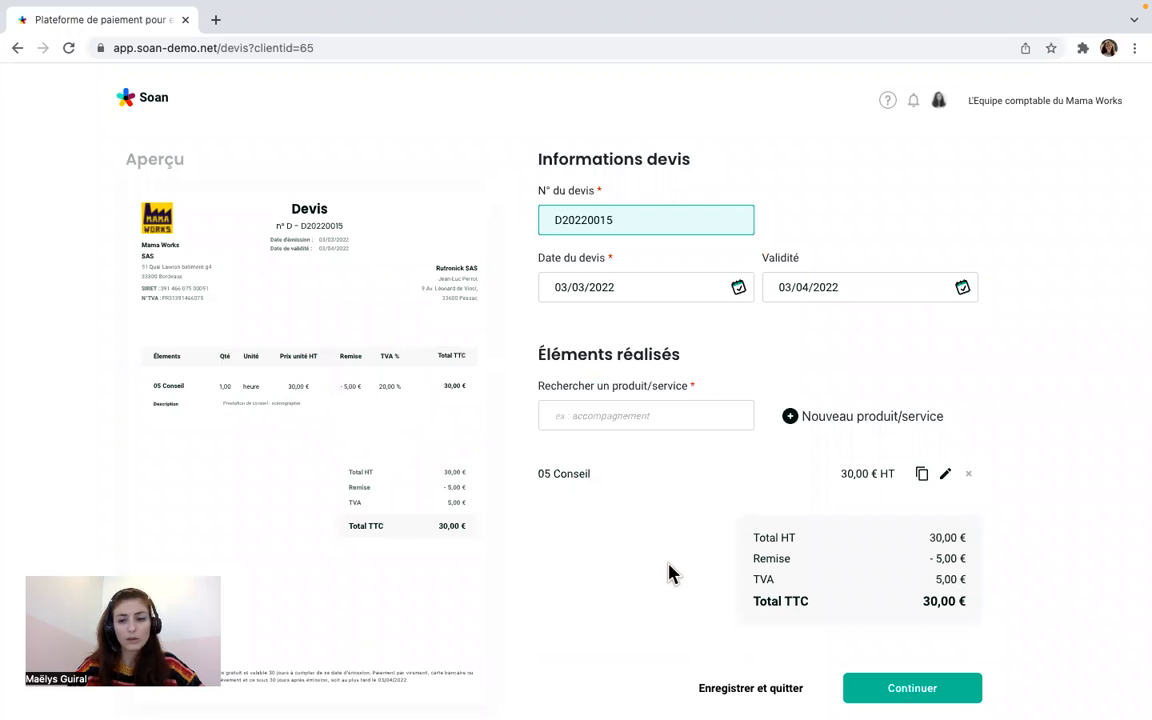
click(846, 432)
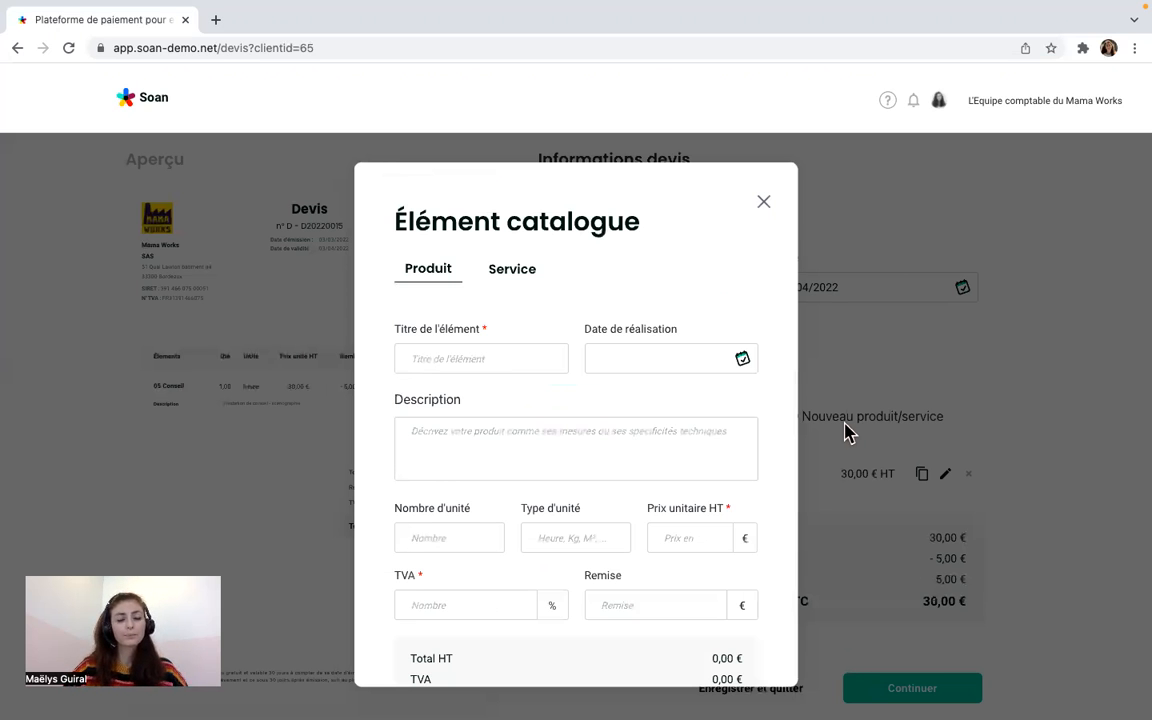
scroll(701, 349, down, 4)
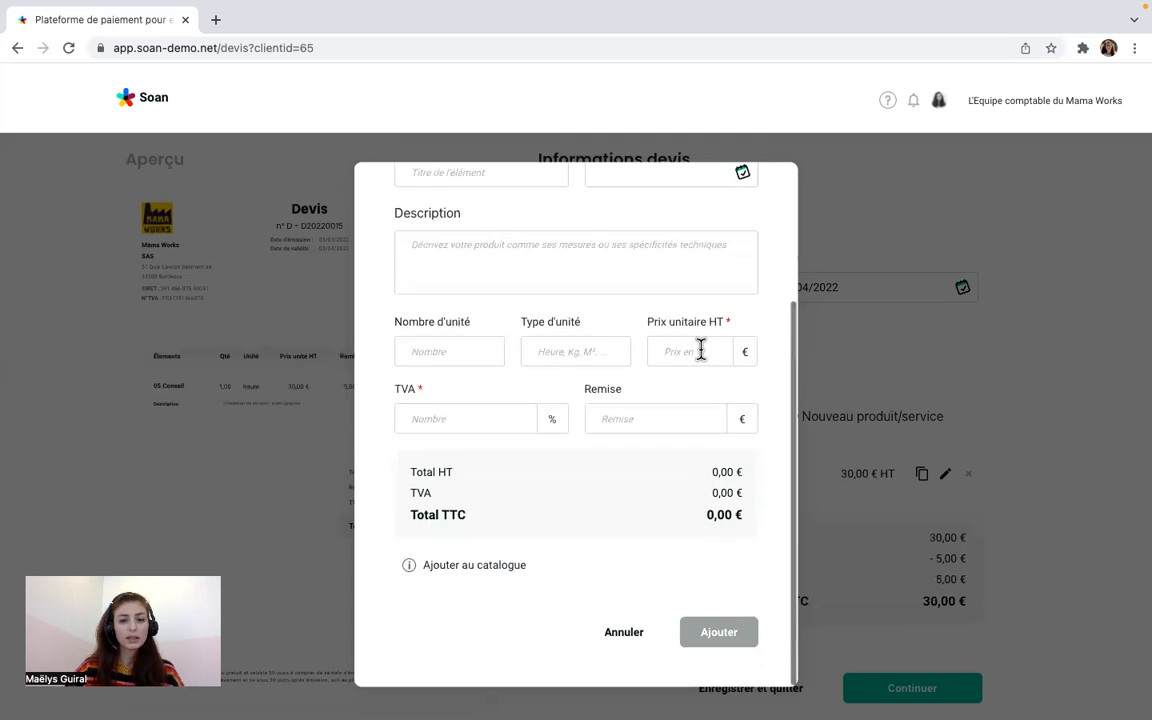
click(622, 638)
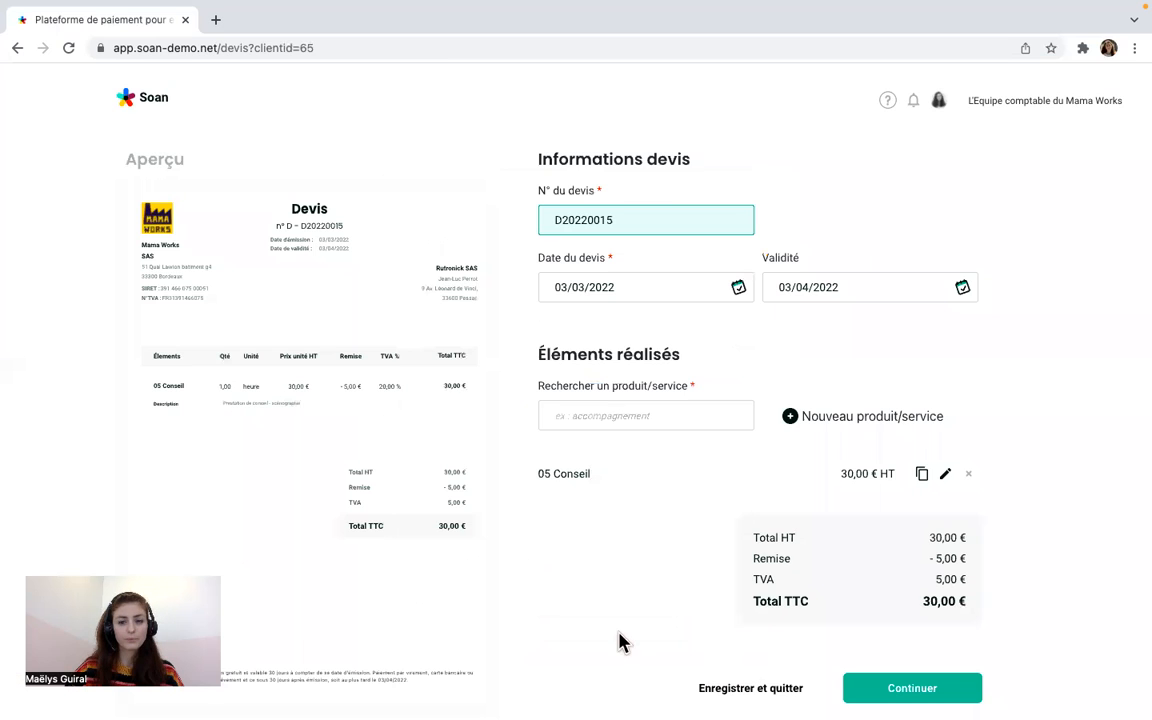
- Continue to the sending stage, write the message "Bonjour" followed by "devis ci-joint" on a new line, and send the quote
click(905, 690)
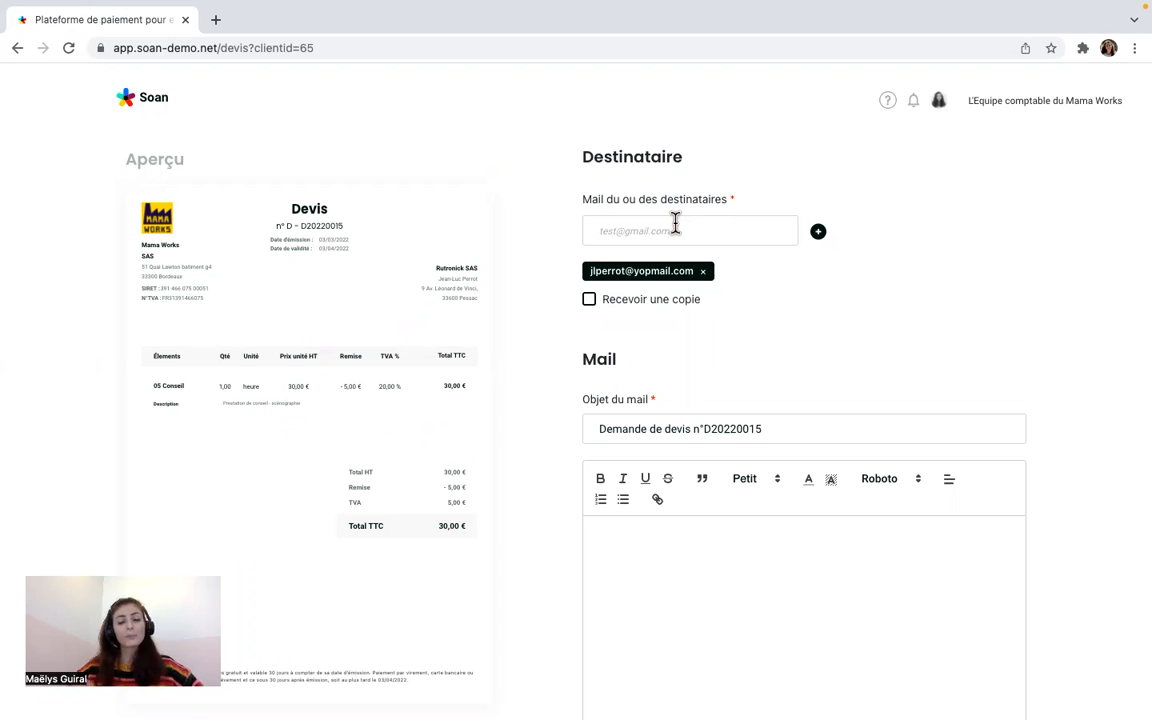
scroll(715, 588, down, 2)
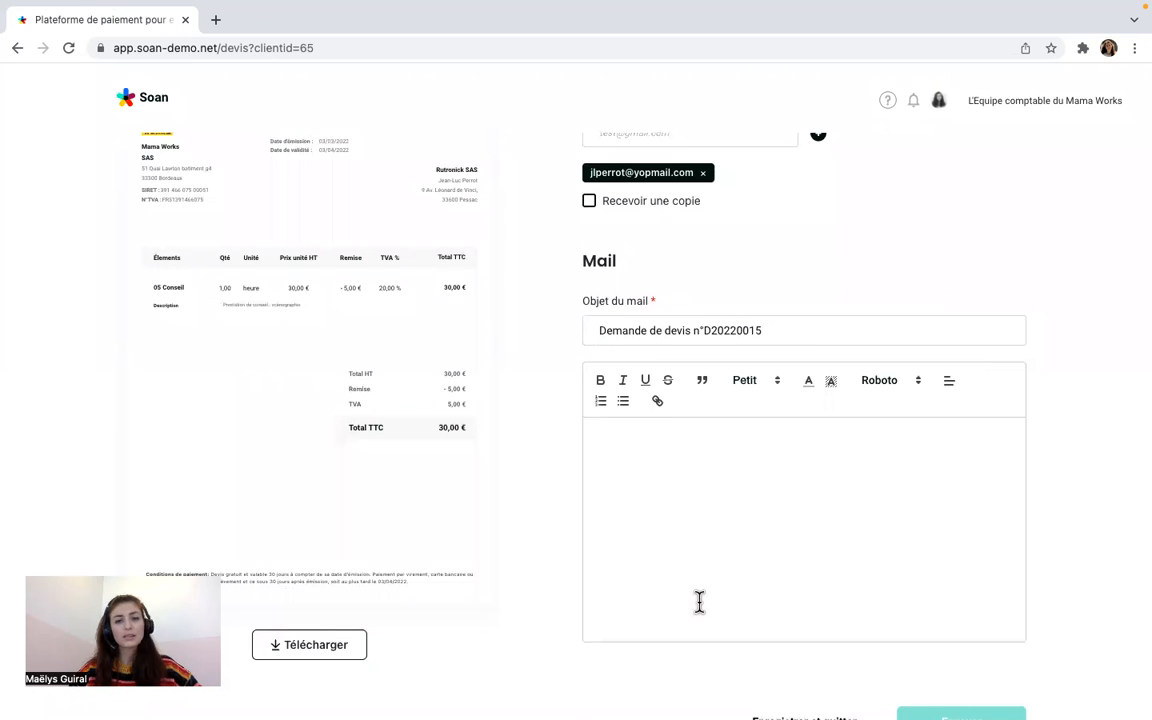
click(661, 452)
text(Bonjour)
key(Return)
text(devis ci-joint)
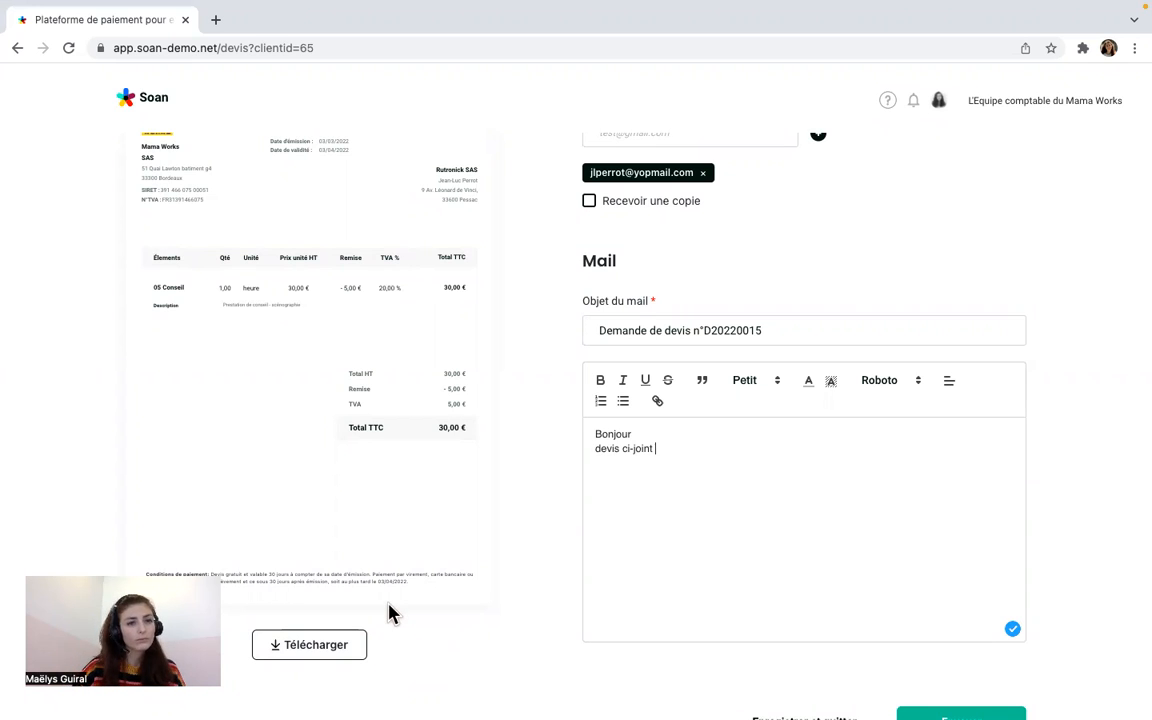
scroll(390, 613, down, 1)
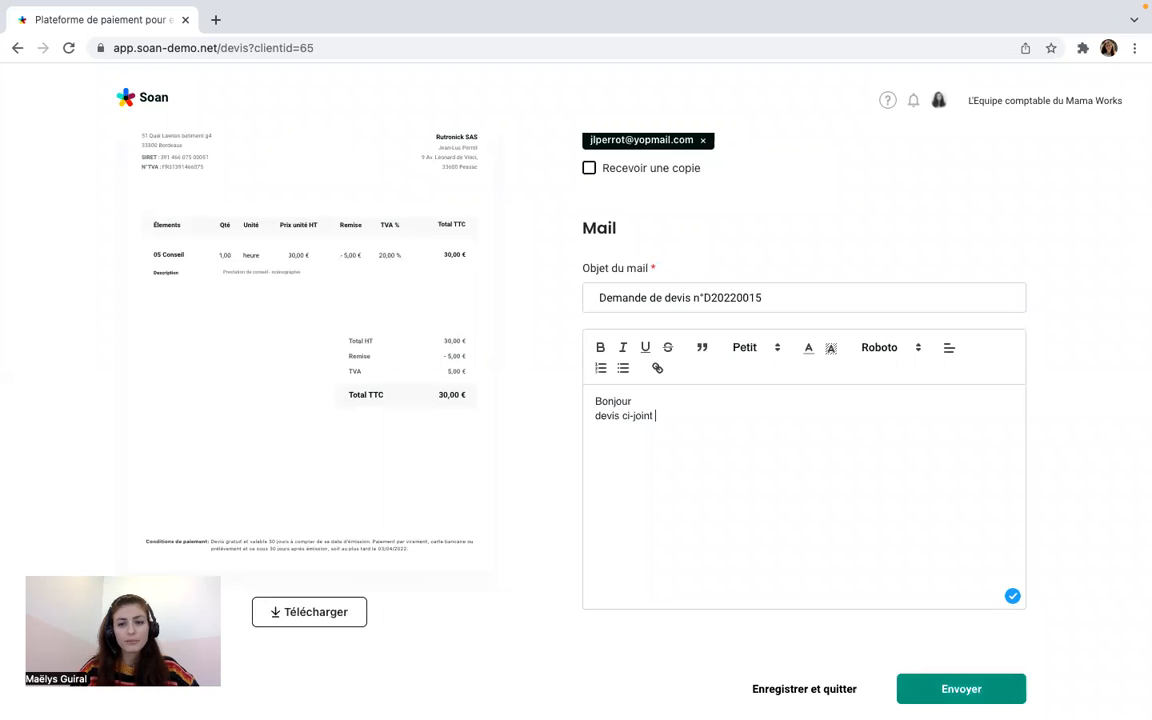
click(961, 689)
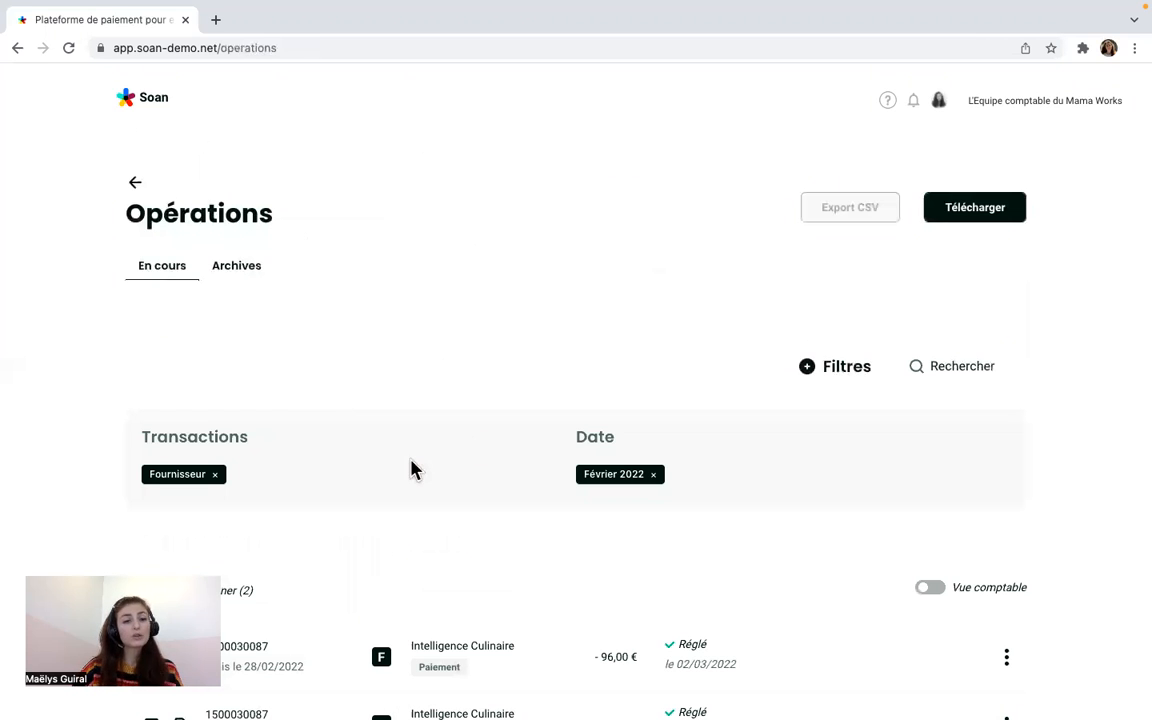
- Remove the Fournisseur and Février 2022 filters, check the sent quote in the operations list, and return to the dashboard
click(215, 476)
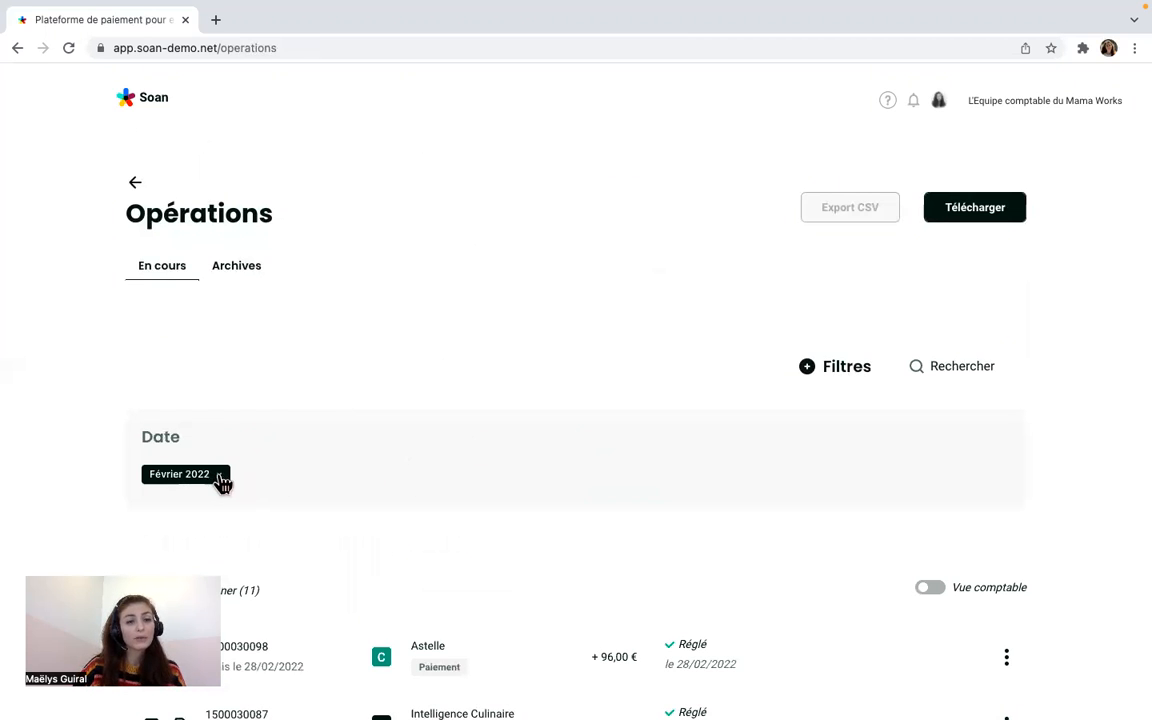
click(221, 476)
scroll(220, 472, down, 3)
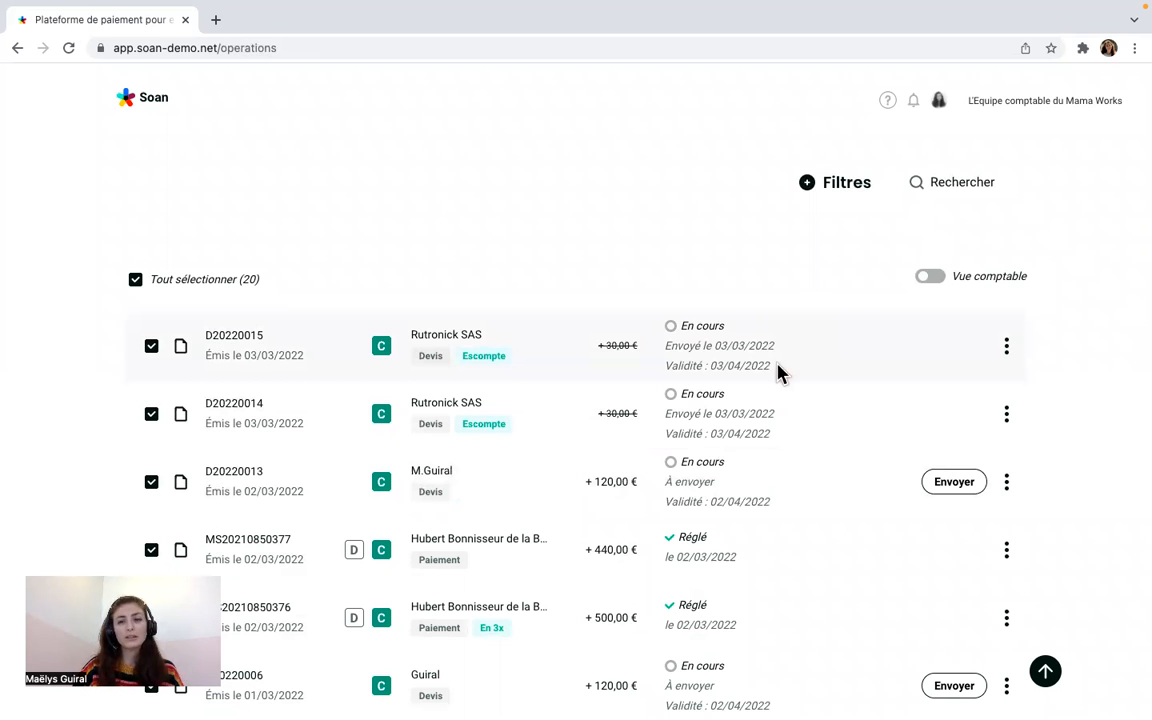
scroll(779, 373, up, 3)
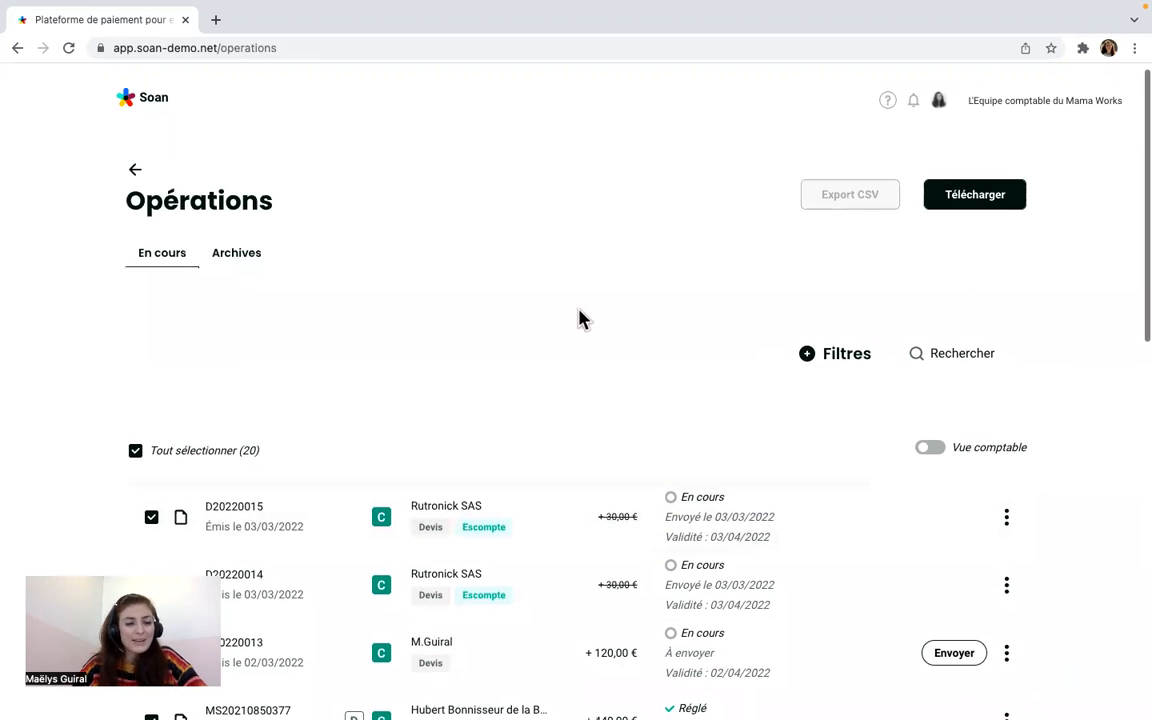
click(135, 171)
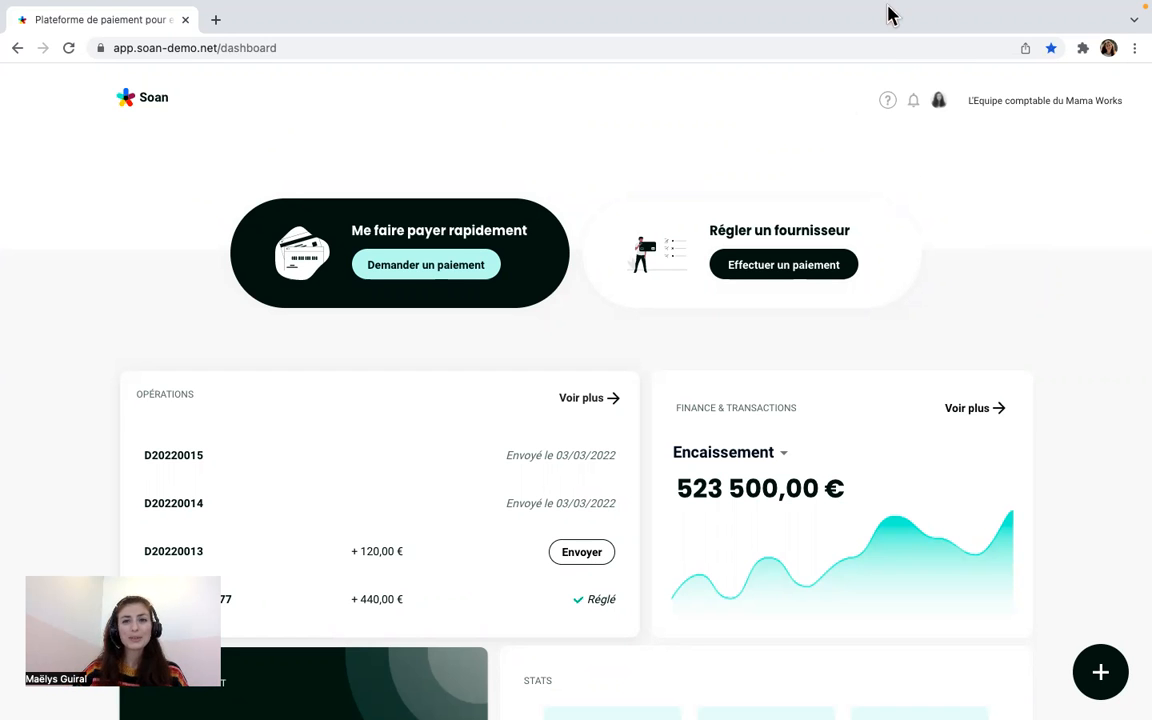
mouse_move(806, 8)
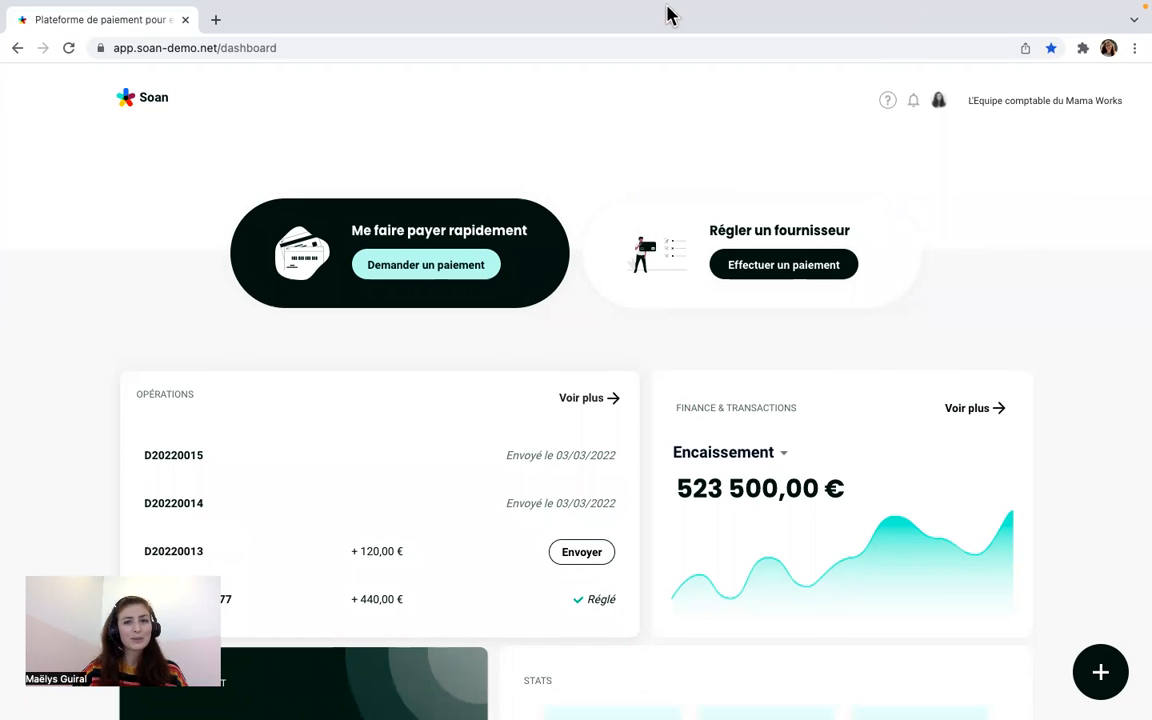